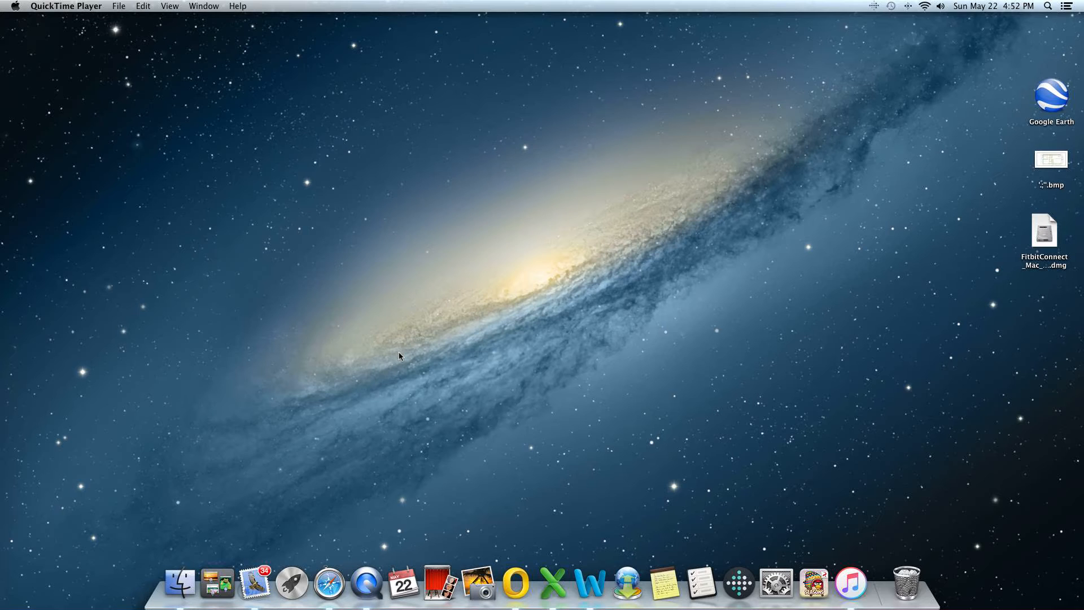
Launch Microsoft Excel and open the Sales - 2016 workbook from today's recent workbooks.
{"action": "left_click", "coordinate": [553, 586]}
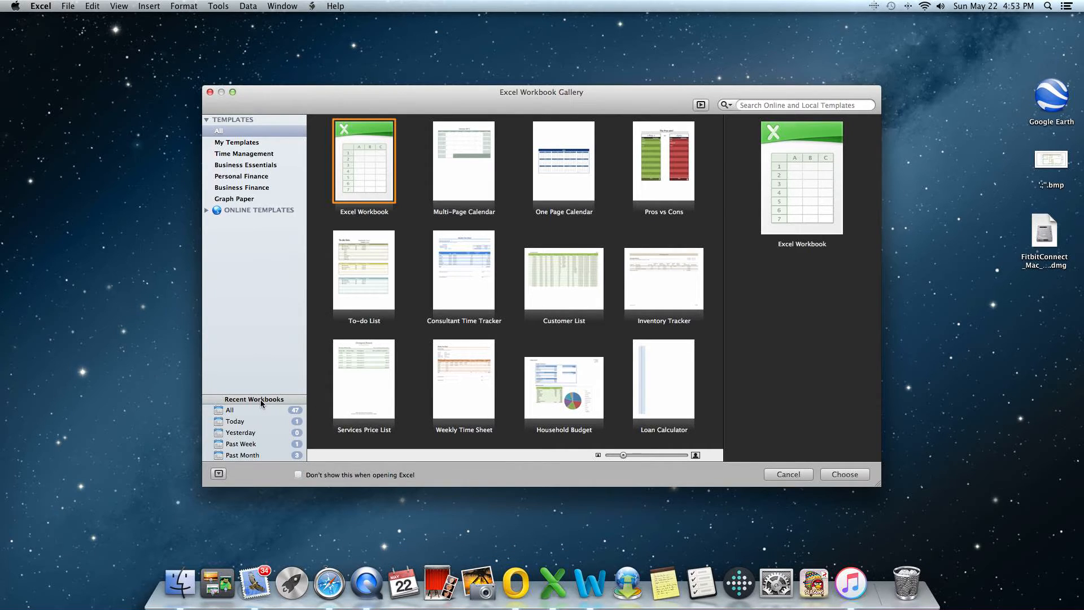
{"action": "left_click", "coordinate": [239, 425]}
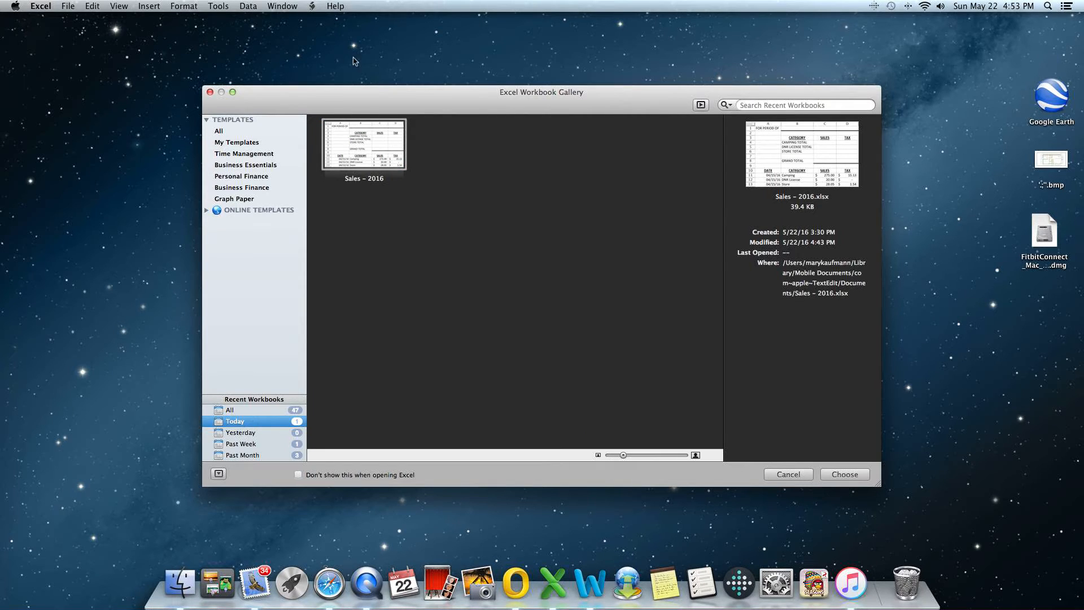
{"action": "double_click", "coordinate": [366, 150]}
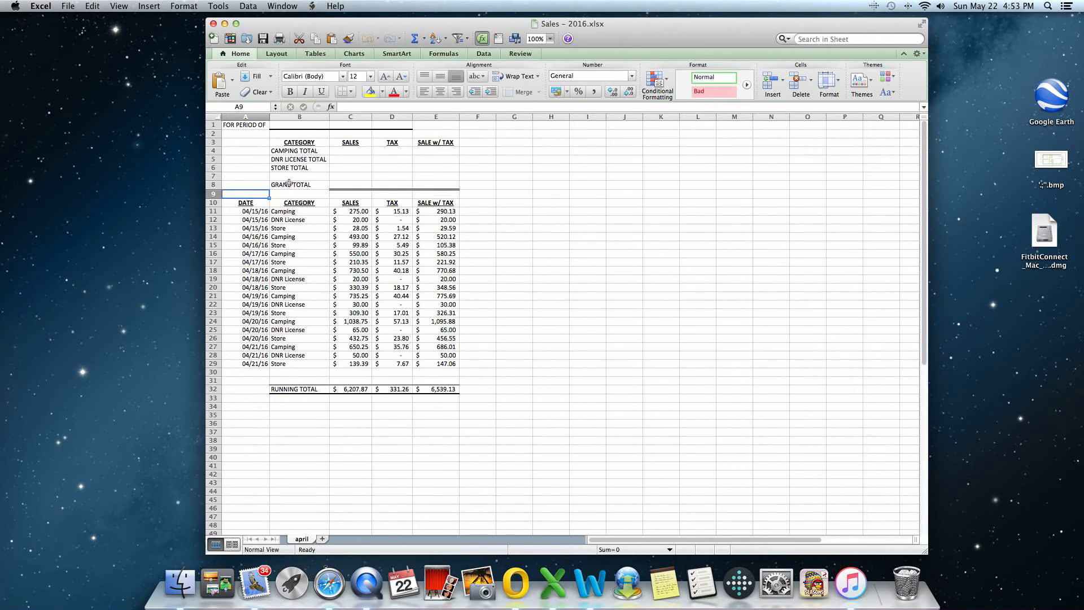
Find the SUMIF function in the Formula Builder and insert it in cell C4 for the camping sales total.
{"action": "left_click", "coordinate": [352, 150]}
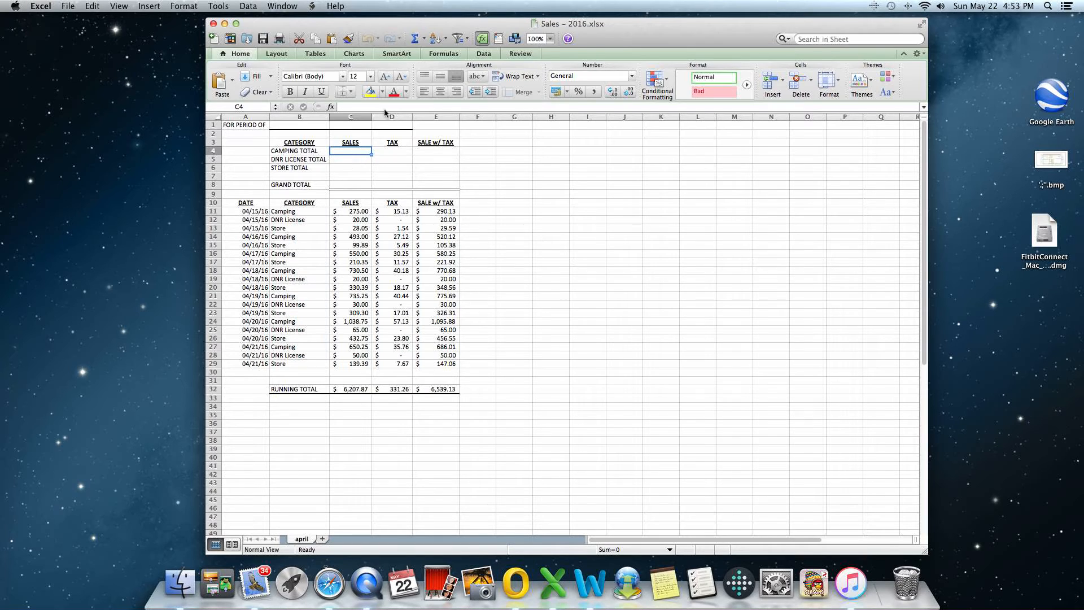
{"action": "left_click", "coordinate": [425, 39]}
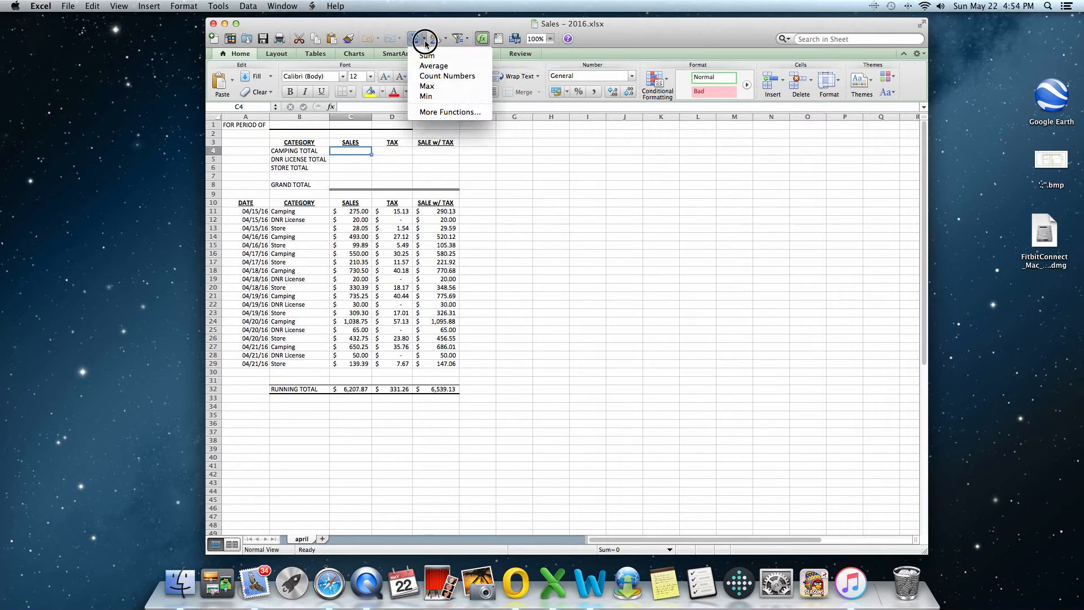
{"action": "left_click", "coordinate": [425, 40]}
{"action": "left_click", "coordinate": [425, 40]}
{"action": "left_click", "coordinate": [435, 112]}
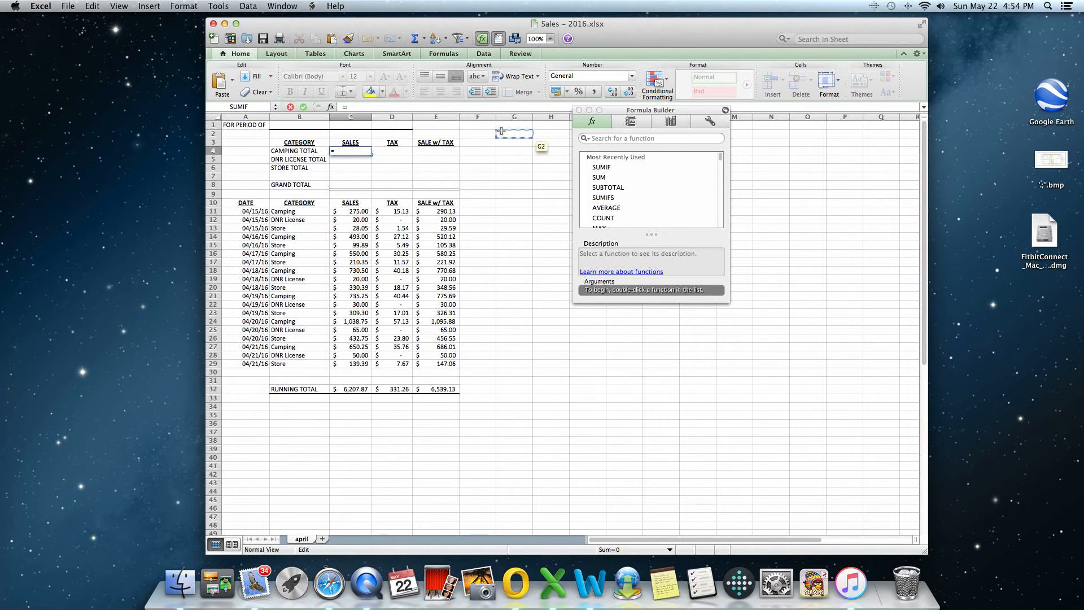
{"action": "left_click", "coordinate": [578, 138]}
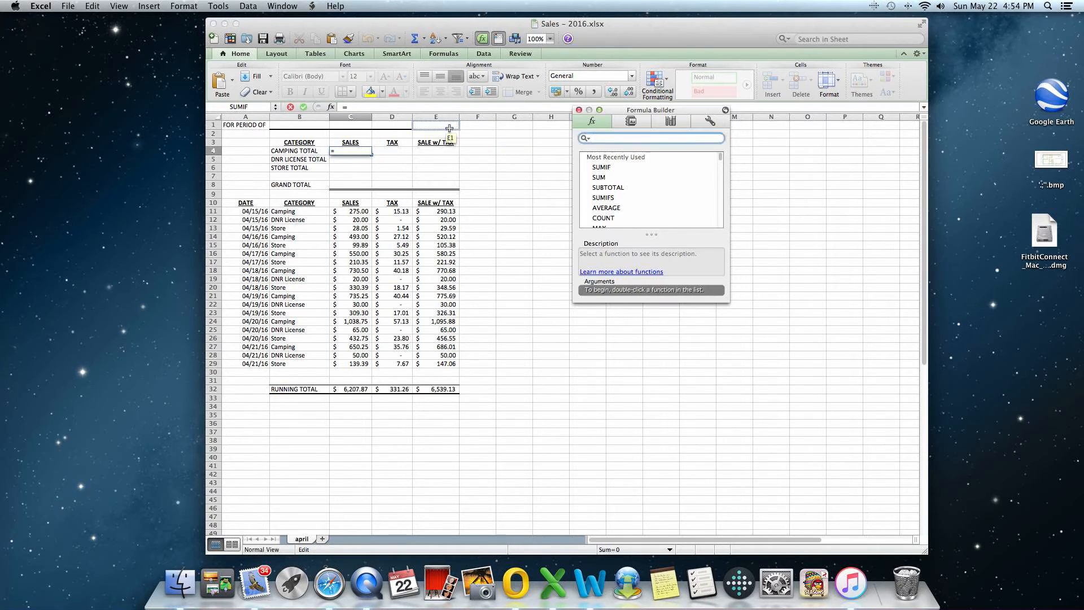
{"action": "type", "text": "SUMIF"}
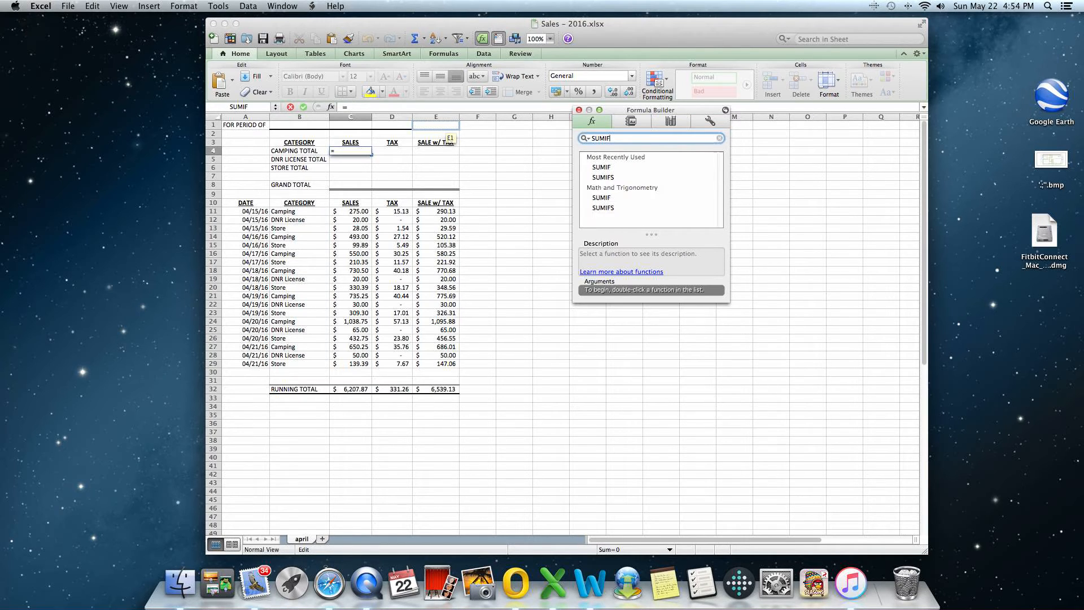
{"action": "key", "text": "Return"}
{"action": "double_click", "coordinate": [599, 168]}
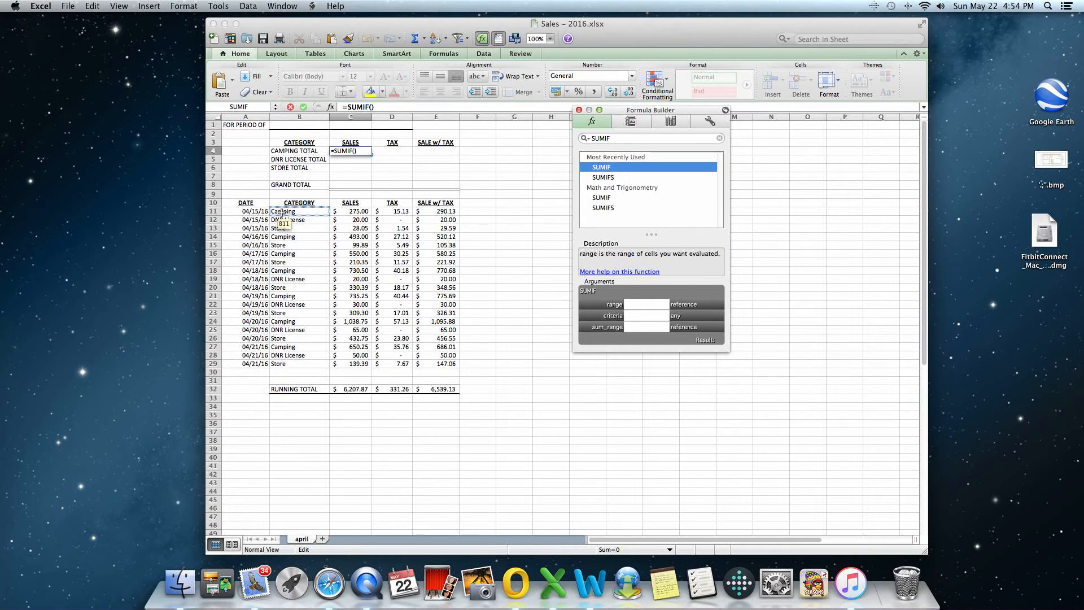
Complete the camping total's SUMIF with range B11:C29, criteria "CAMPING" and sum range C11:C29.
{"action": "left_click_drag", "start_coordinate": [281, 213], "coordinate": [353, 366]}
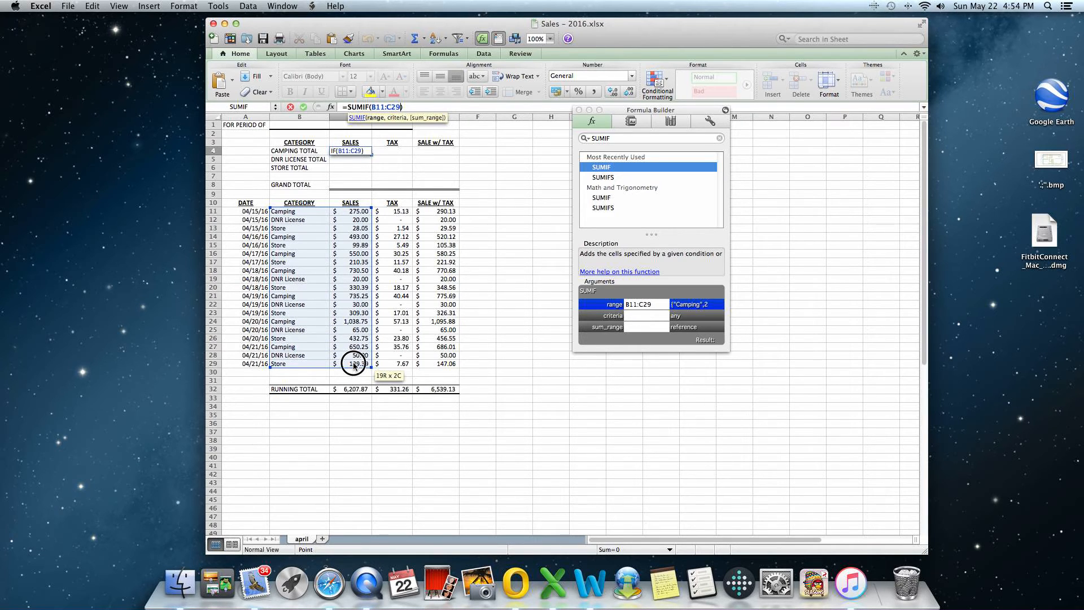
{"action": "left_click_drag", "start_coordinate": [353, 366], "coordinate": [353, 366]}
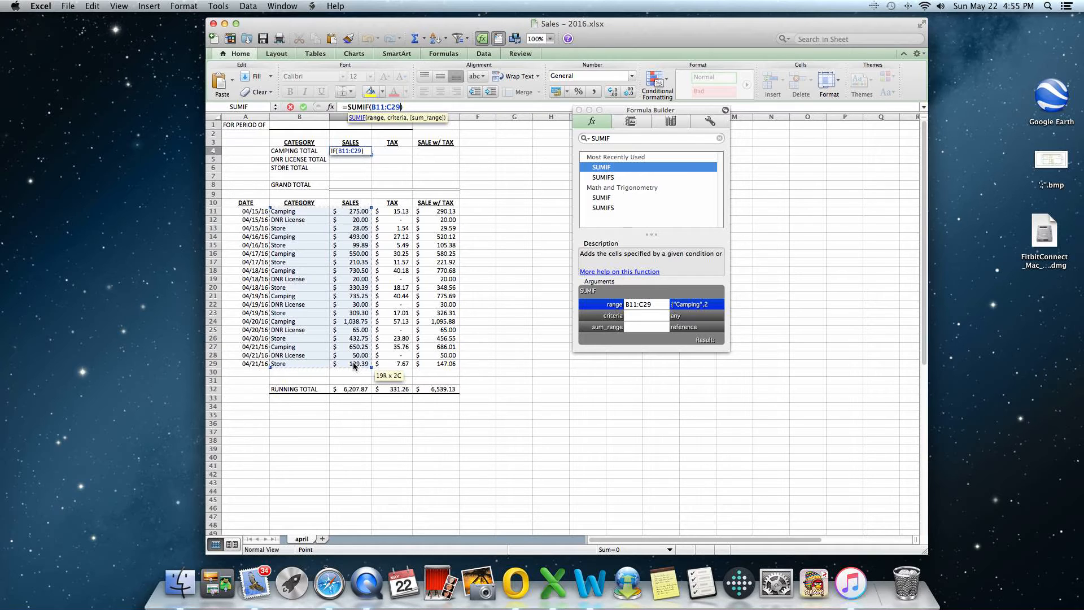
{"action": "left_click", "coordinate": [640, 317]}
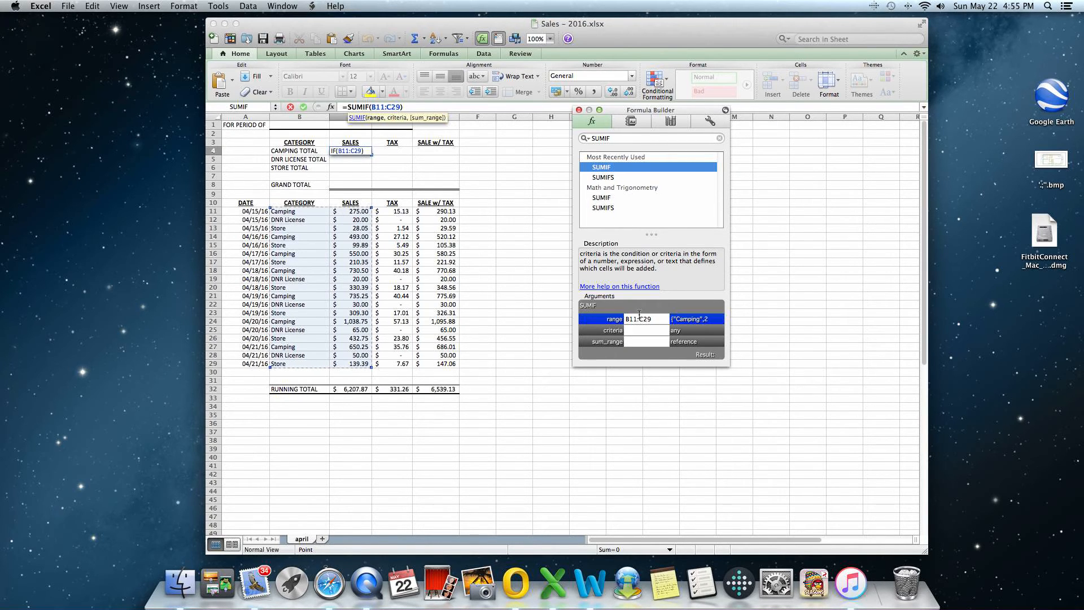
{"action": "key", "text": "Tab"}
{"action": "type", "text": "CAMPING"}
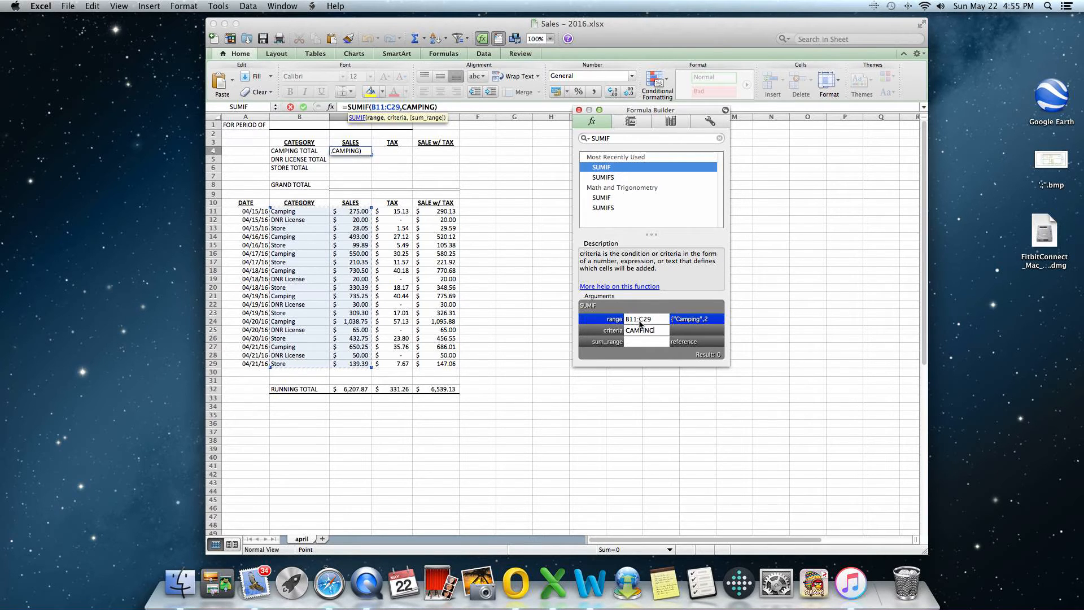
{"action": "left_click", "coordinate": [633, 342]}
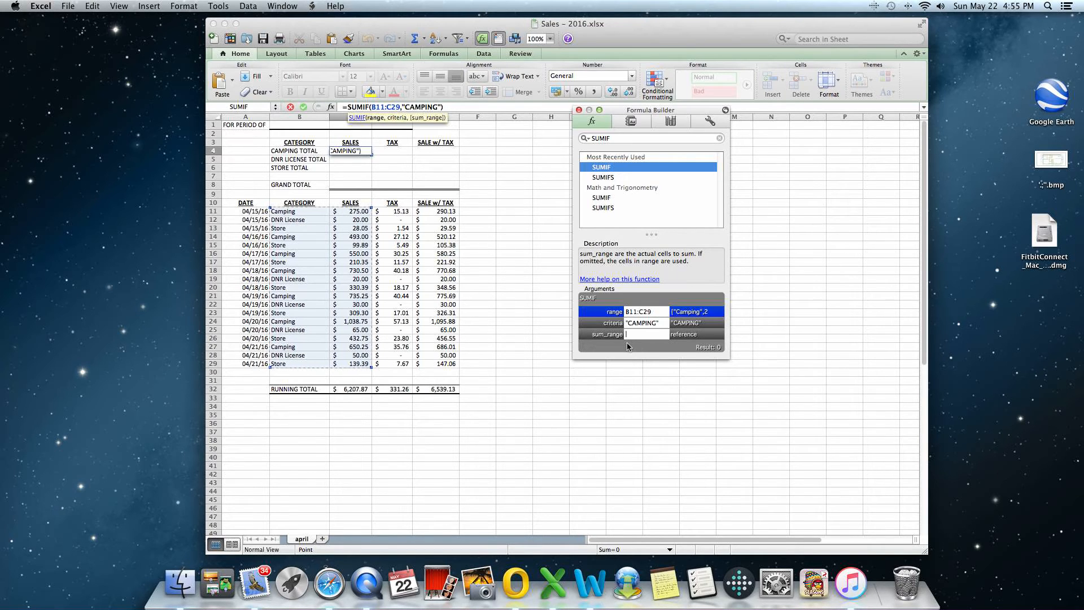
{"action": "left_click", "coordinate": [355, 211]}
{"action": "left_click_drag", "start_coordinate": [355, 212], "coordinate": [360, 364]}
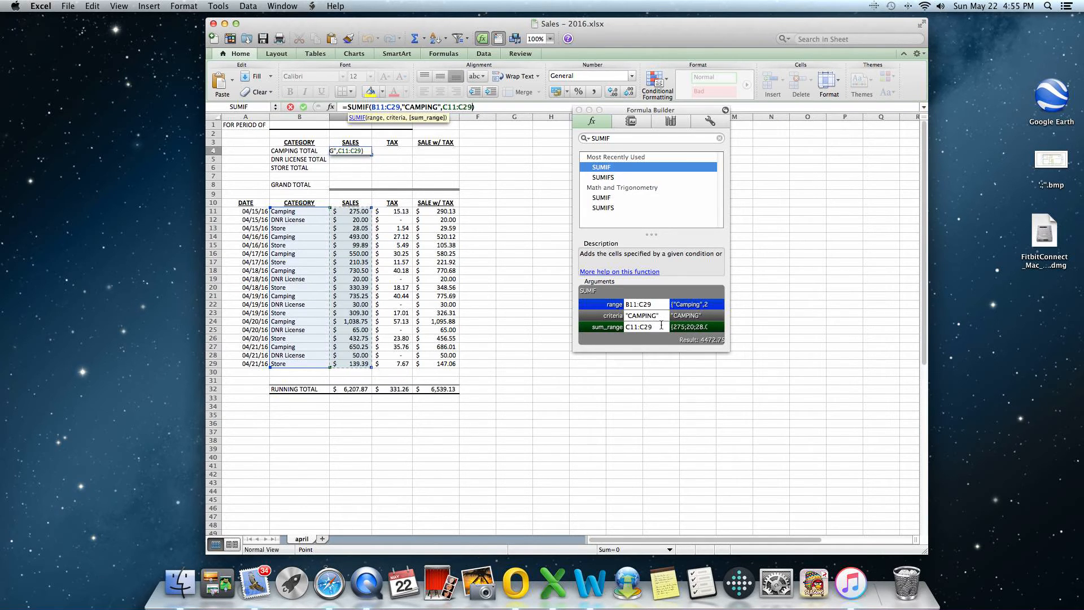
{"action": "key", "text": "Return"}
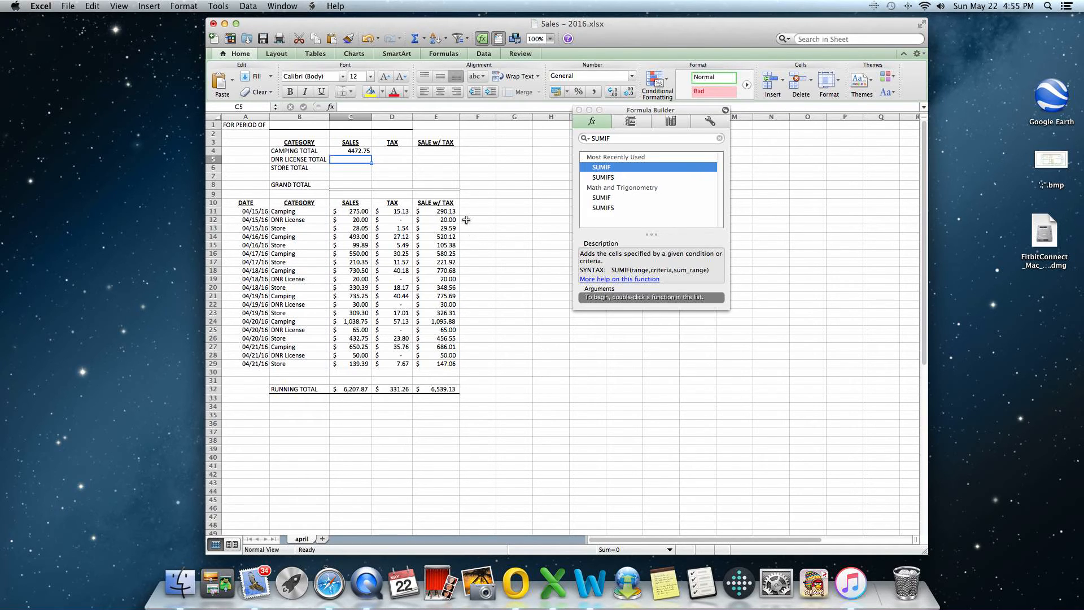
Fill the camping total formula from C4 down through C6 for the DNR license and store totals.
{"action": "scroll", "coordinate": [379, 163], "scroll_direction": "right", "scroll_amount": 4}
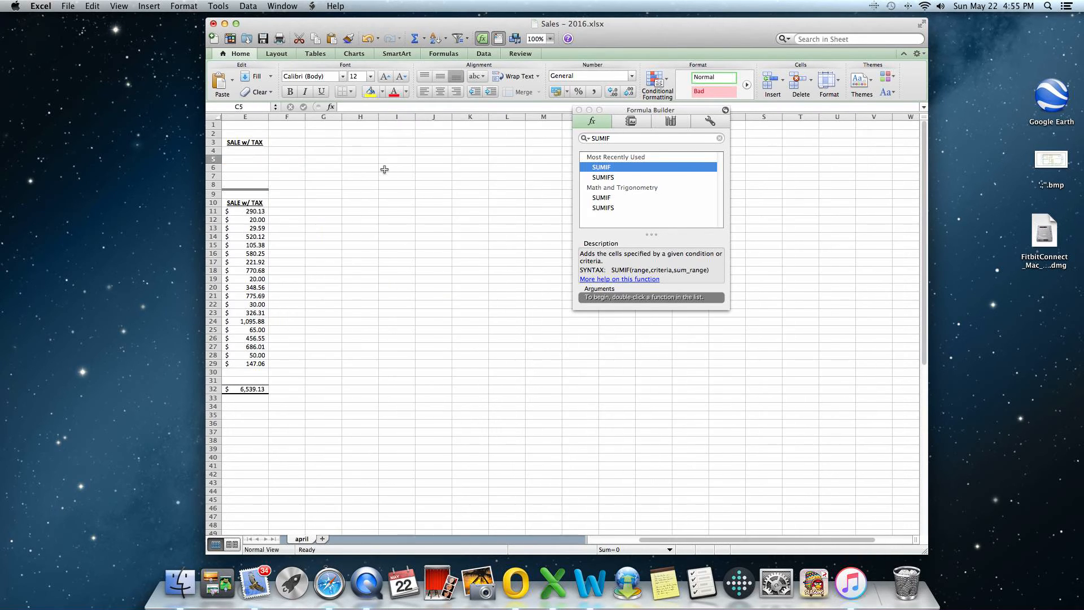
{"action": "scroll", "coordinate": [385, 169], "scroll_direction": "left", "scroll_amount": 4}
{"action": "left_click", "coordinate": [352, 151]}
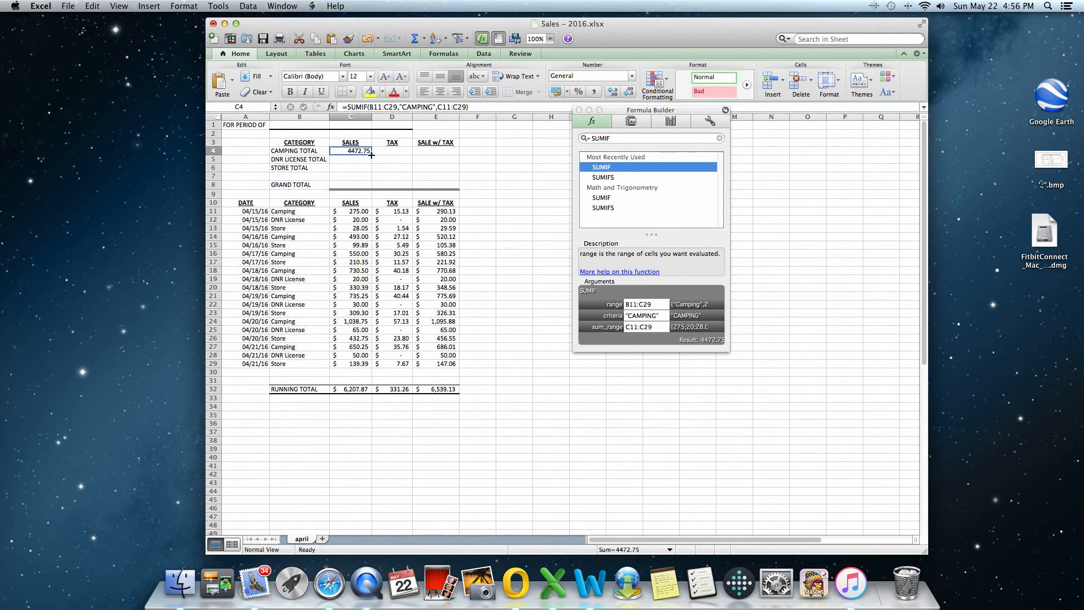
{"action": "left_click_drag", "start_coordinate": [371, 155], "coordinate": [372, 170]}
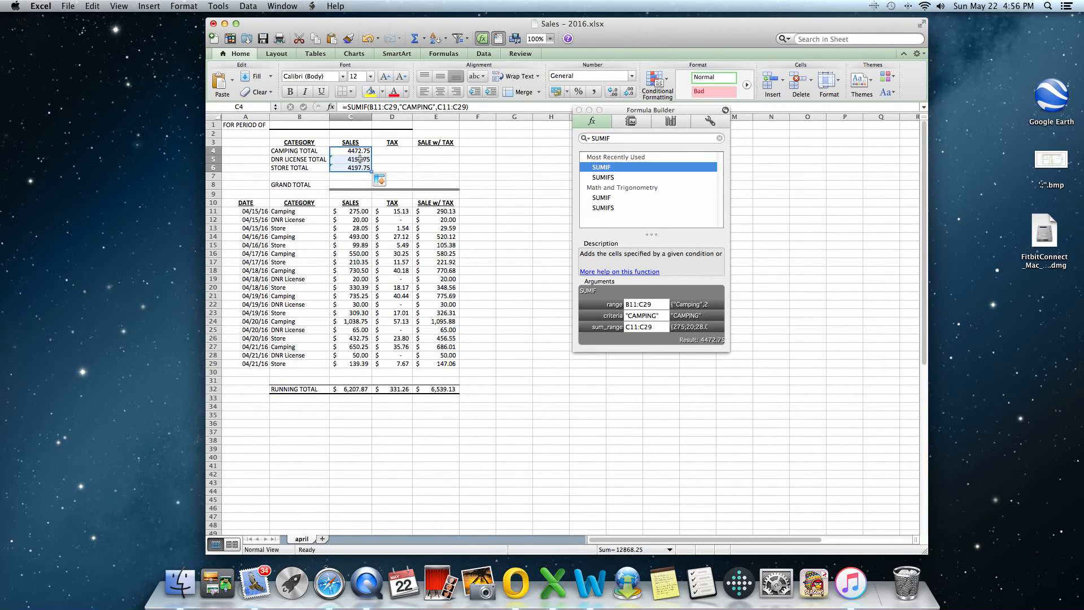
Change the SUMIF criteria in cell C5 to "DNR LICENSE" for the DNR license total.
{"action": "scroll", "coordinate": [359, 159], "scroll_direction": "right", "scroll_amount": 10}
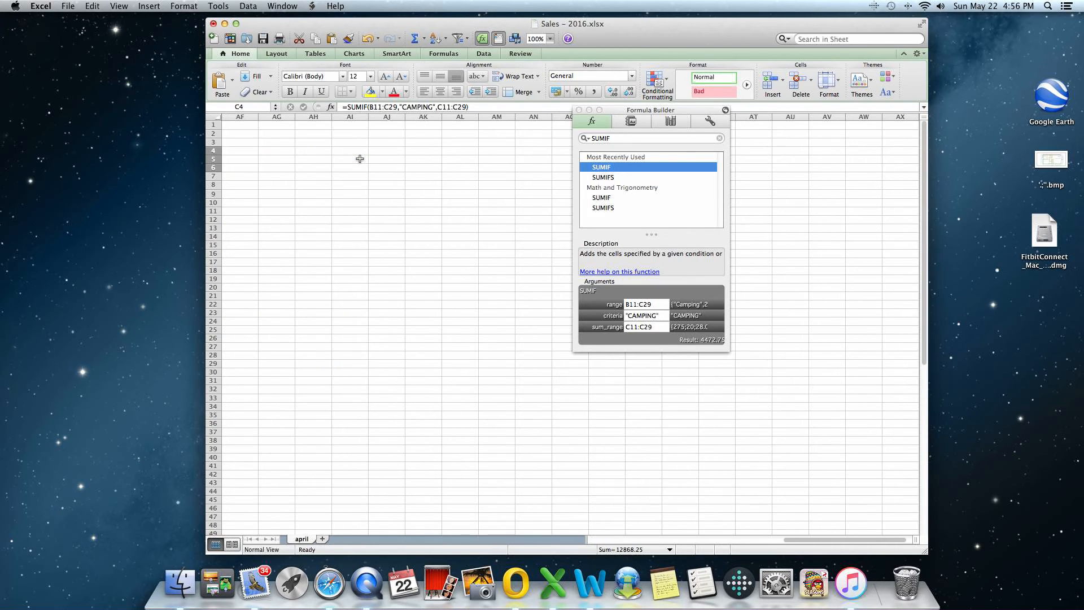
{"action": "scroll", "coordinate": [360, 159], "scroll_direction": "left", "scroll_amount": 10}
{"action": "double_click", "coordinate": [359, 160]}
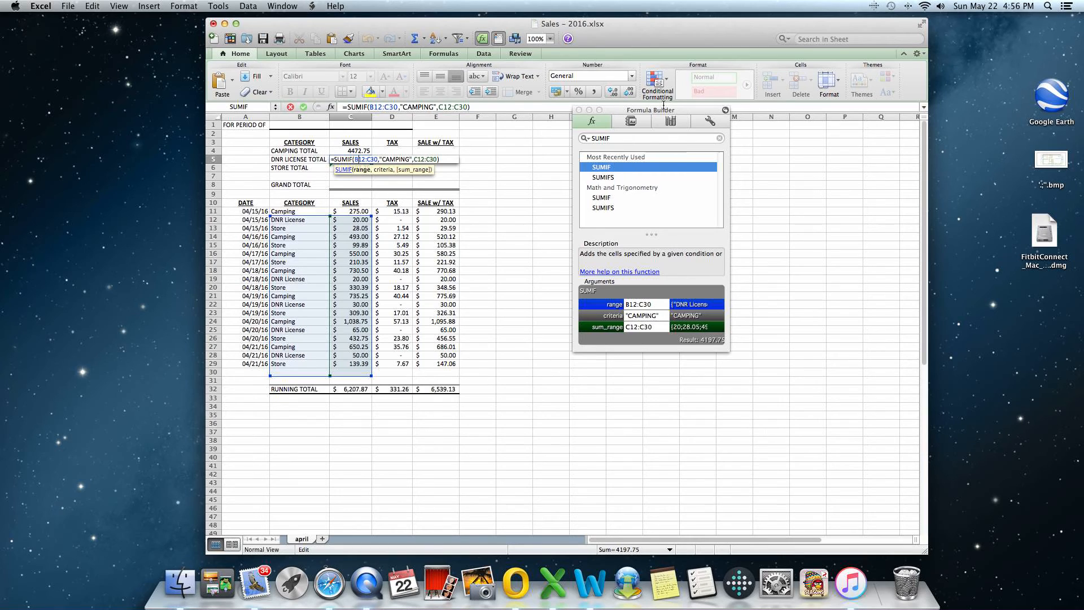
{"action": "left_click", "coordinate": [662, 316]}
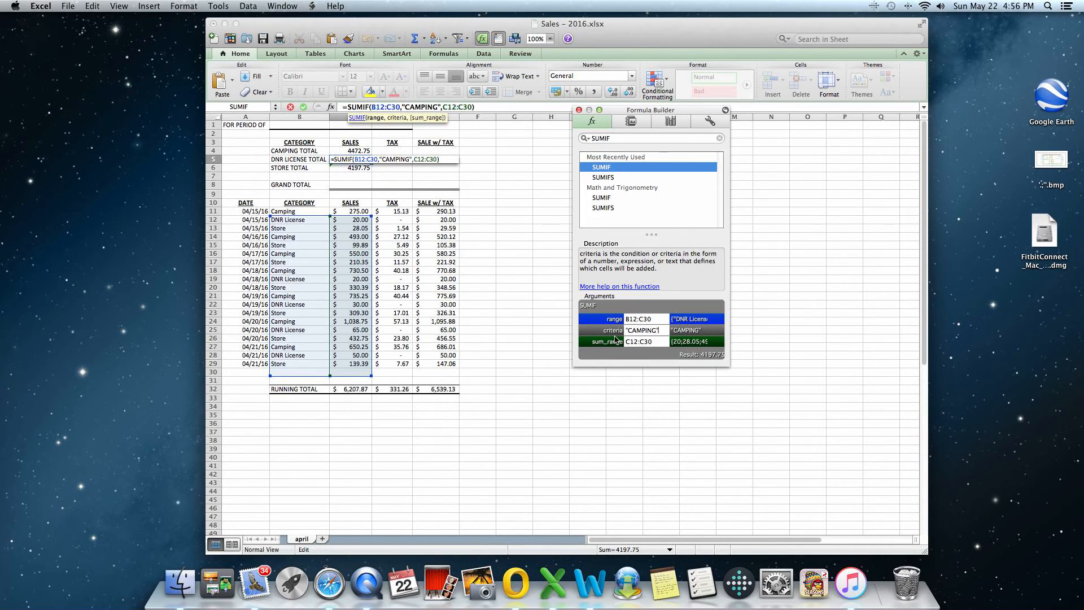
{"action": "left_click_drag", "start_coordinate": [662, 330], "coordinate": [620, 334]}
{"action": "type", "text": "DNR LICENS"}
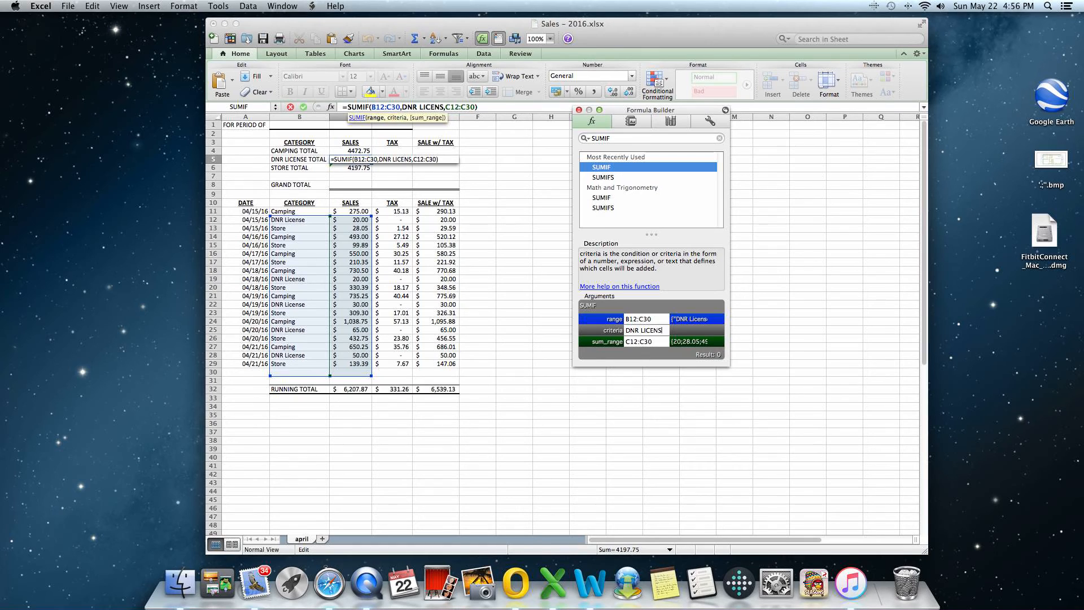
{"action": "type", "text": "E"}
{"action": "key", "text": "Return"}
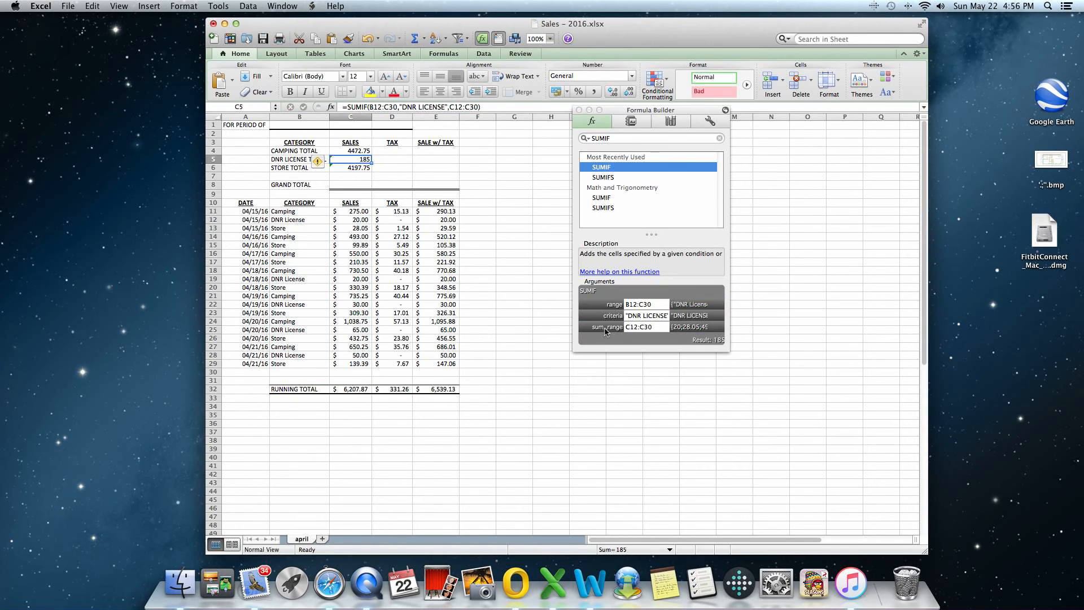
Change the SUMIF criteria in cell C6 to "STORE" for the store total.
{"action": "left_click", "coordinate": [344, 169]}
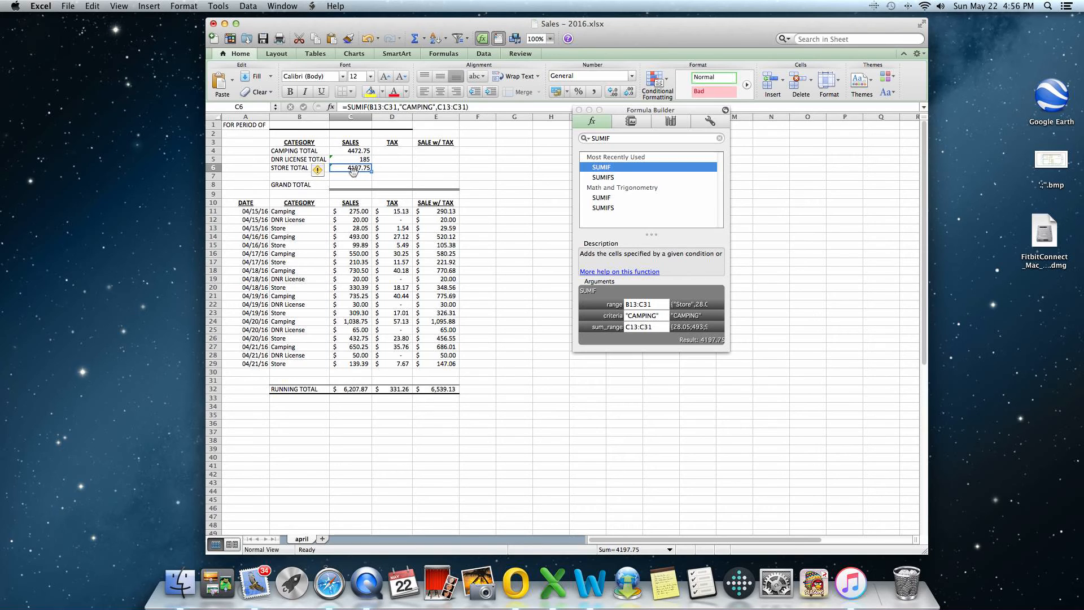
{"action": "left_click", "coordinate": [648, 316]}
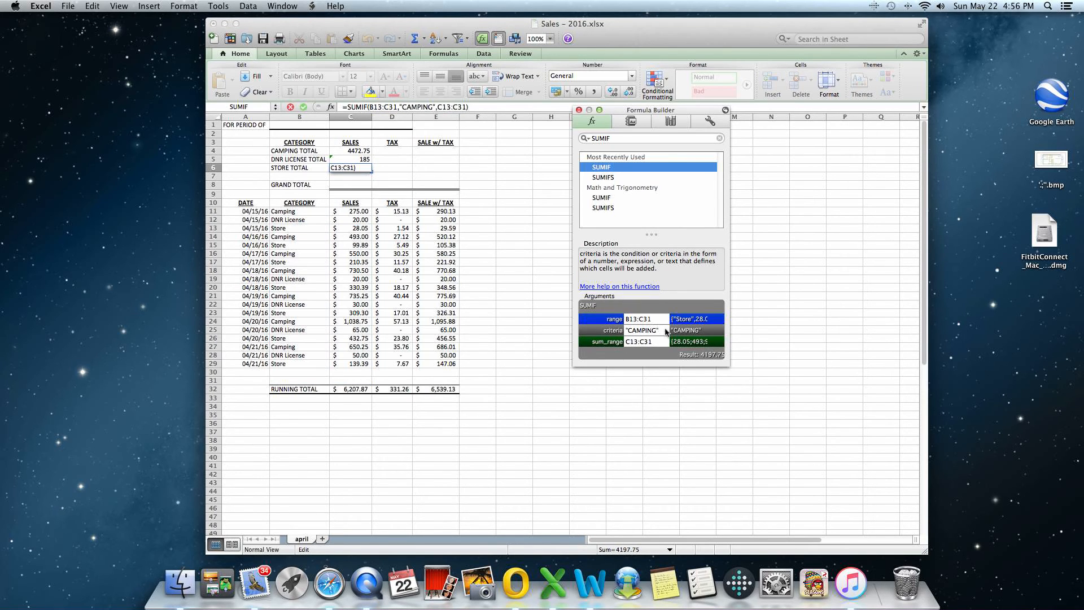
{"action": "left_click_drag", "start_coordinate": [664, 329], "coordinate": [603, 333]}
{"action": "type", "text": "\"STORE\""}
{"action": "key", "text": "Return"}
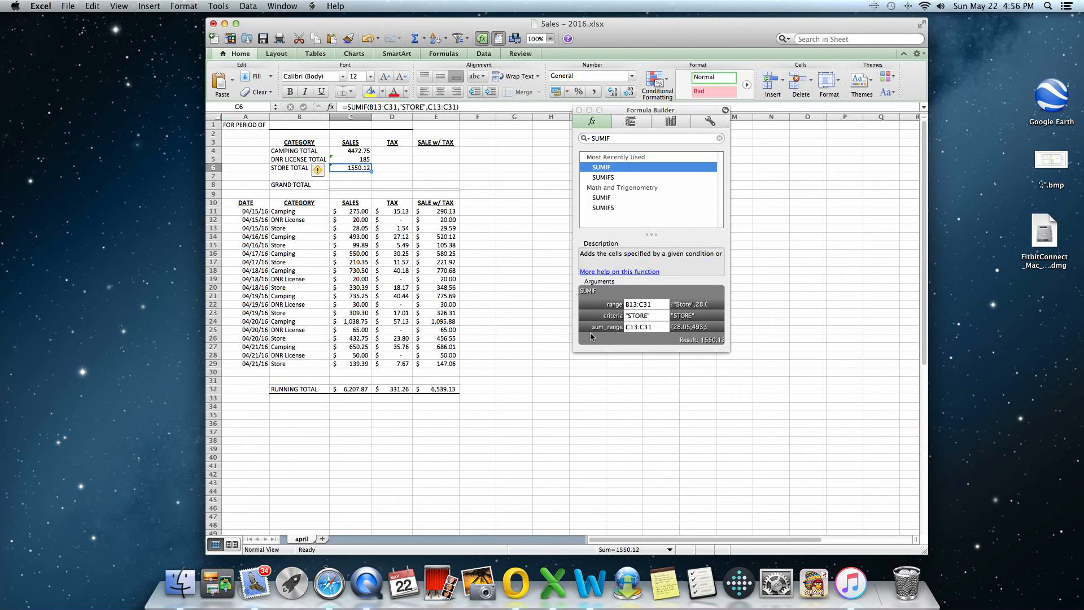
Add a SUM of C4:C7 in cell C8 as the grand total of the sales column.
{"action": "left_click", "coordinate": [357, 184]}
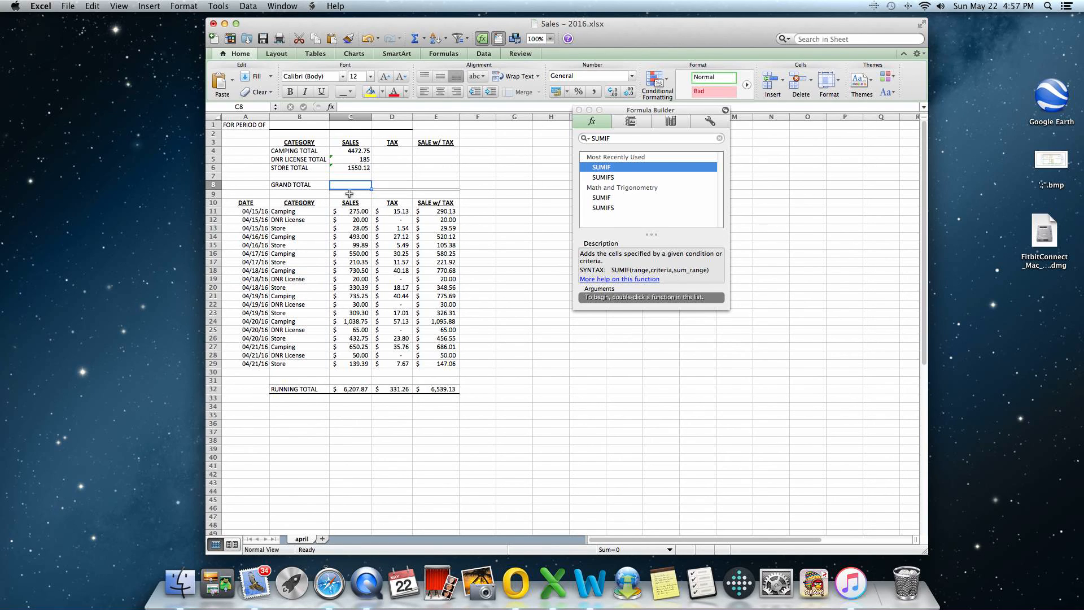
{"action": "left_click", "coordinate": [425, 39]}
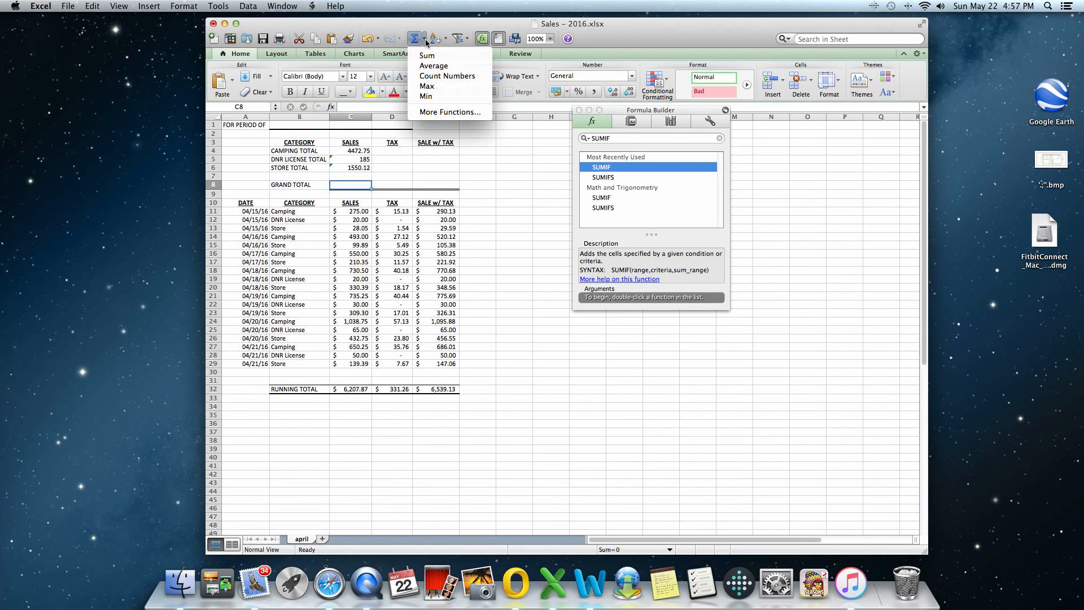
{"action": "left_click", "coordinate": [425, 40]}
{"action": "left_click", "coordinate": [424, 40]}
{"action": "left_click", "coordinate": [428, 56]}
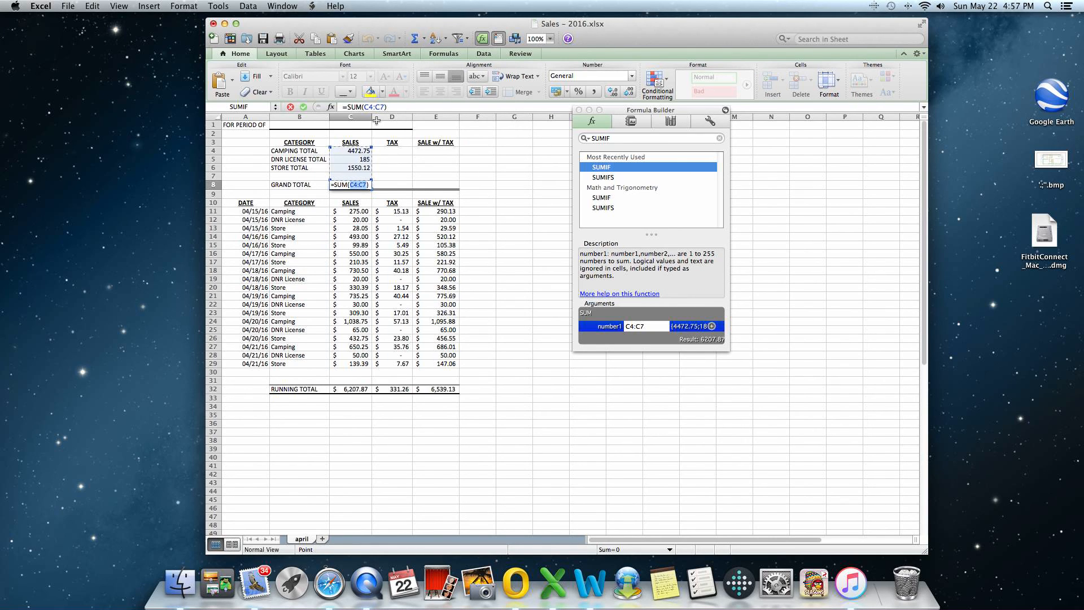
{"action": "key", "text": "Return"}
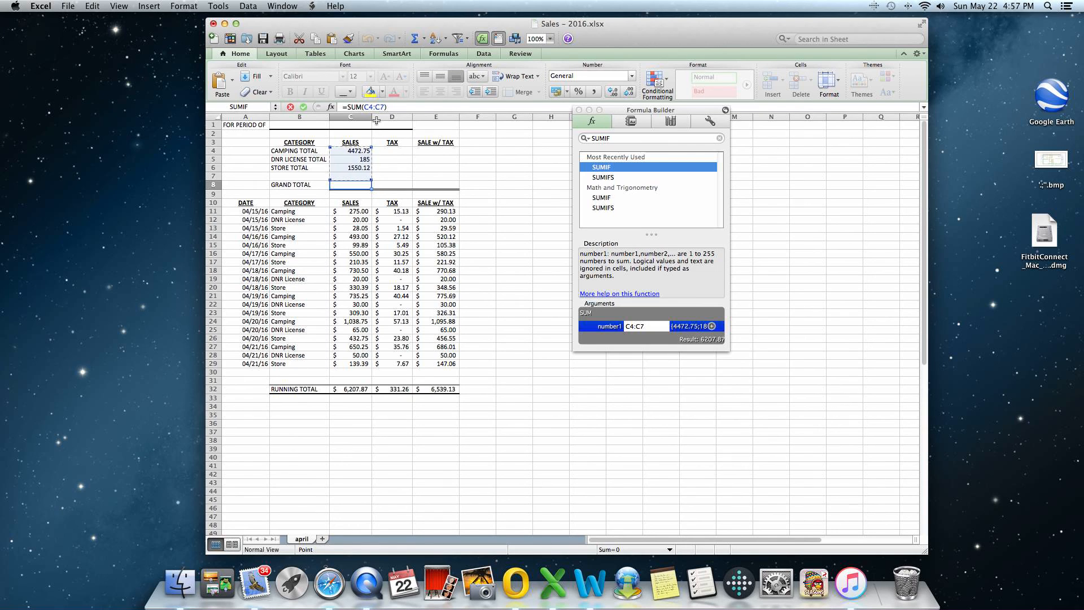
{"action": "scroll", "coordinate": [373, 142], "scroll_direction": "down", "scroll_amount": 5}
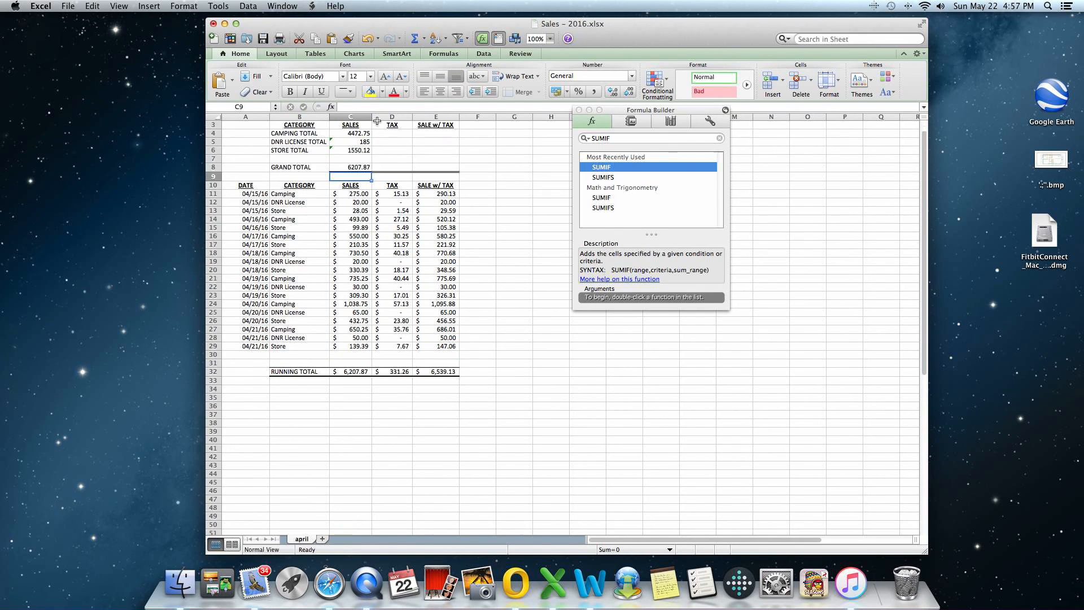
{"action": "scroll", "coordinate": [365, 157], "scroll_direction": "up", "scroll_amount": 5}
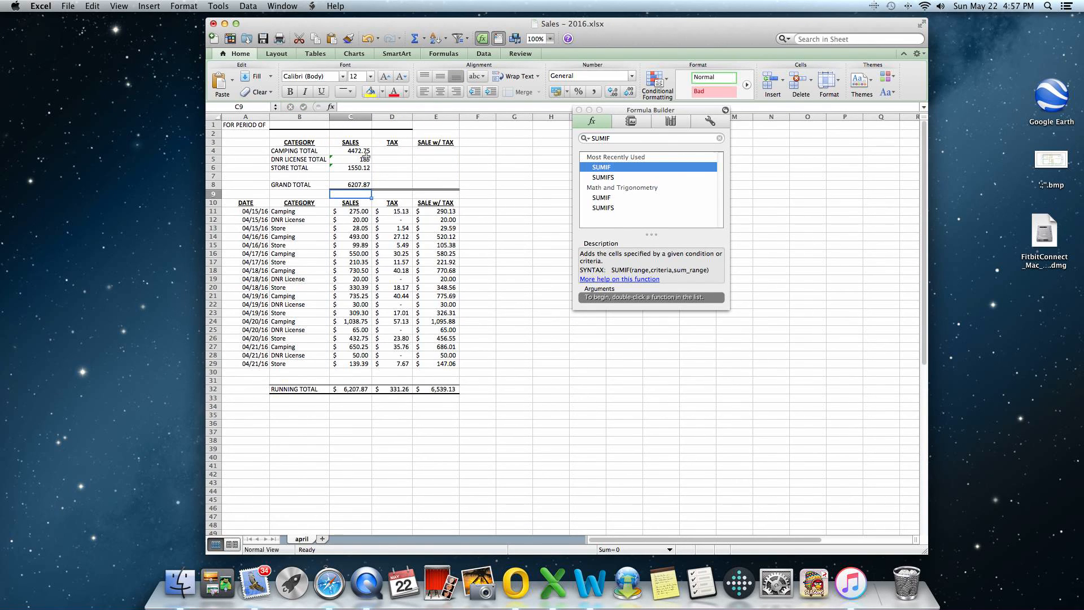